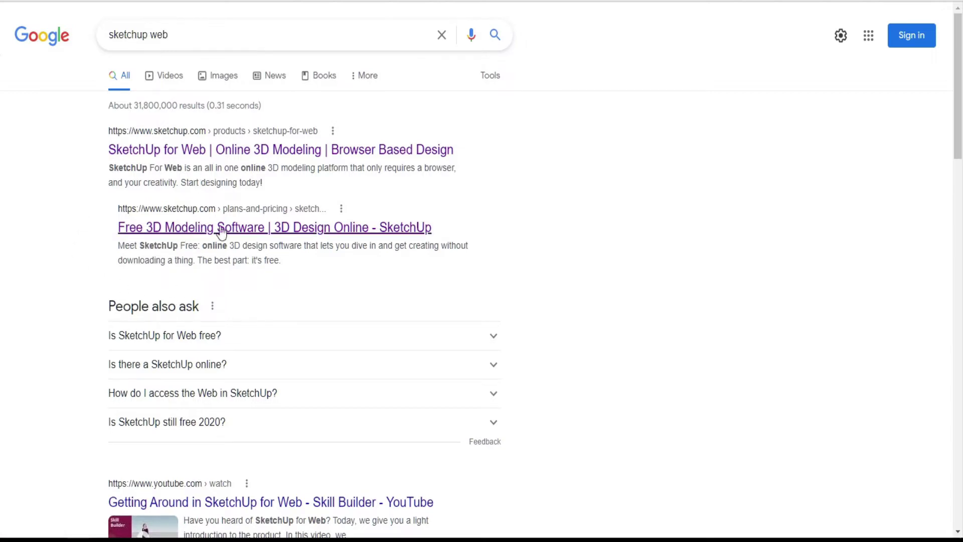
- Open SketchUp's Free 3D Modeling Software page and launch the web modeller to the Trimble sign-in
{"action": "left_click", "coordinate": [255, 232]}
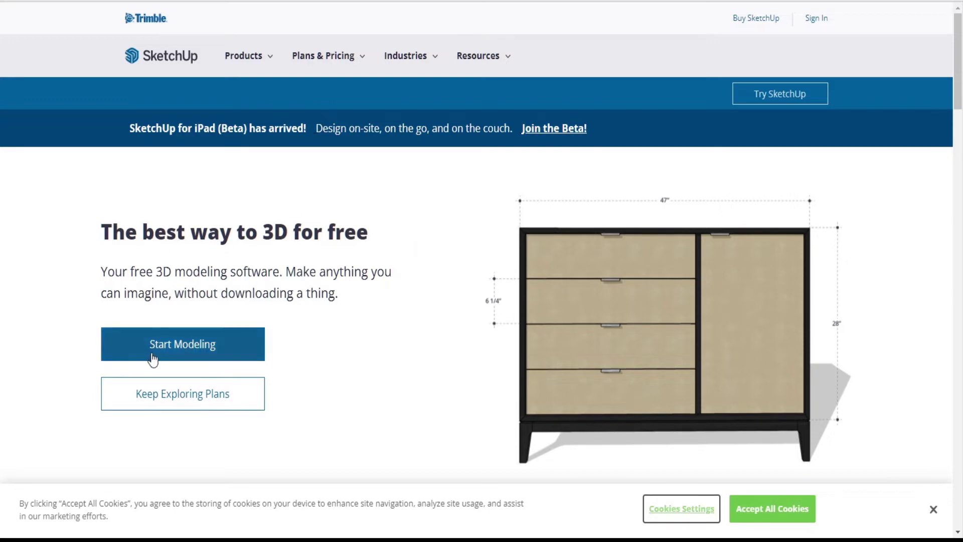
{"action": "left_click", "coordinate": [243, 353]}
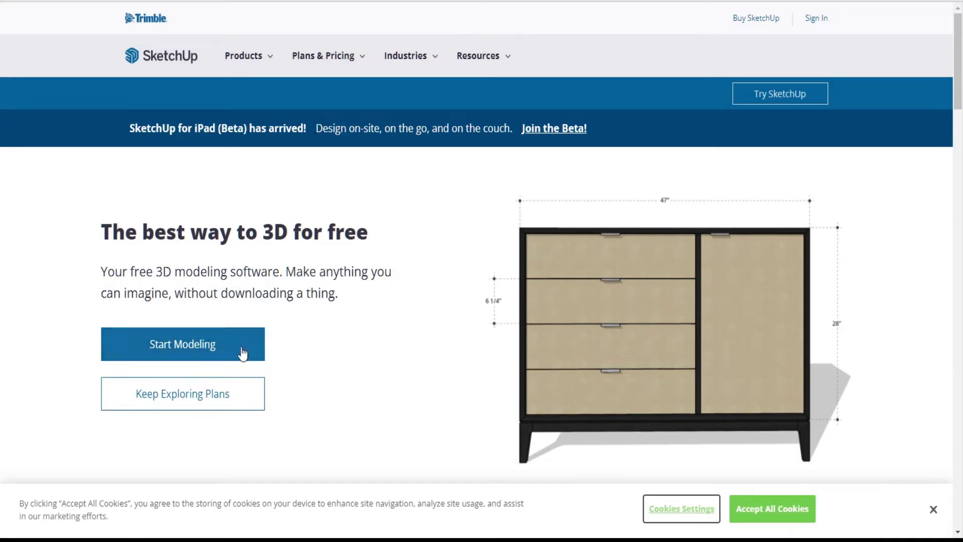
{"action": "left_click", "coordinate": [164, 352]}
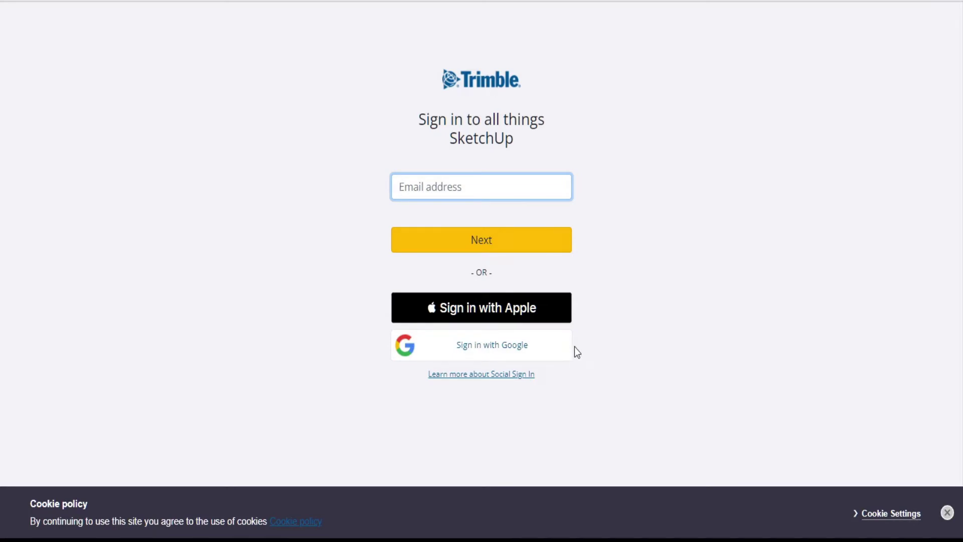
- Sign in through Google with the saved account address and its password
{"action": "left_click", "coordinate": [469, 352]}
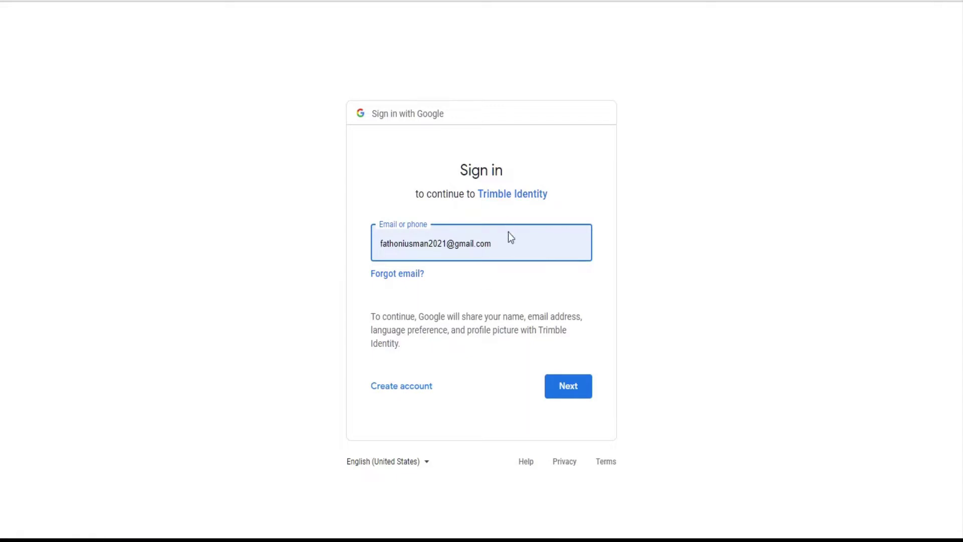
{"action": "left_click", "coordinate": [507, 235]}
{"action": "left_click", "coordinate": [441, 365]}
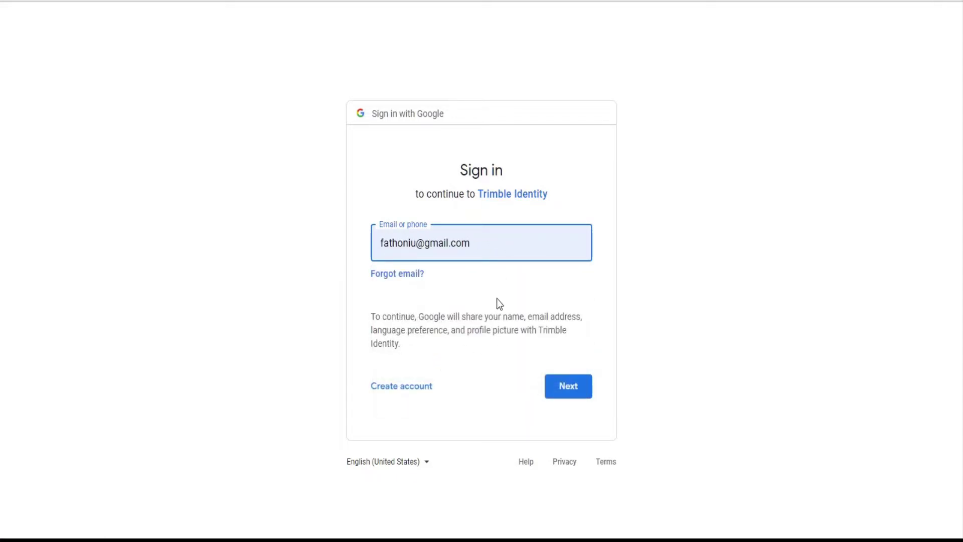
{"action": "left_click", "coordinate": [570, 391]}
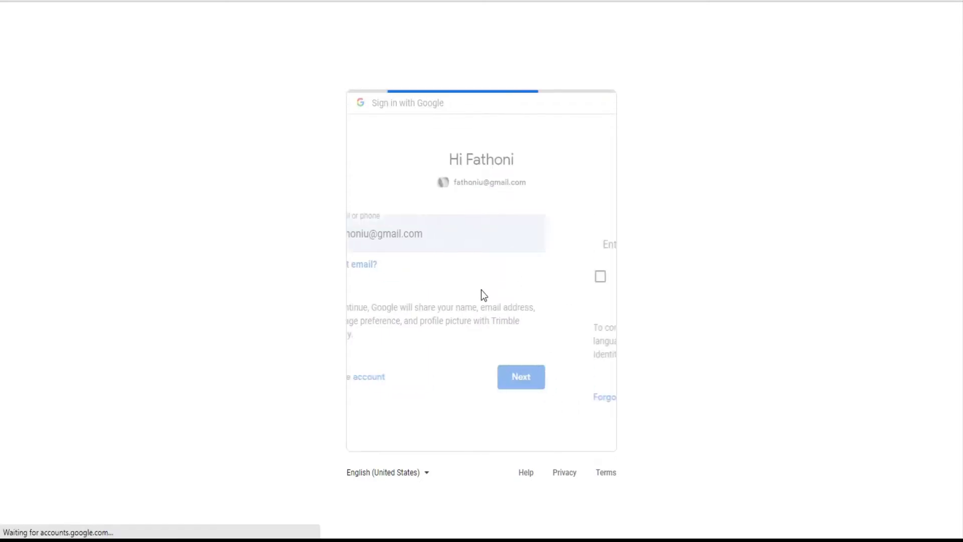
{"action": "left_click", "coordinate": [571, 404]}
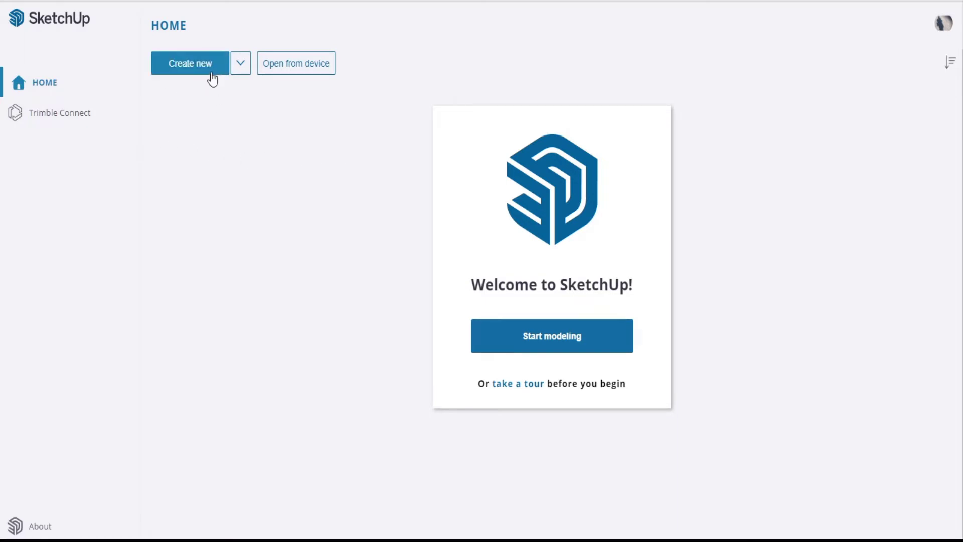
- Open the Create new units dropdown, close it, then reopen the unit template list
{"action": "left_click", "coordinate": [242, 64]}
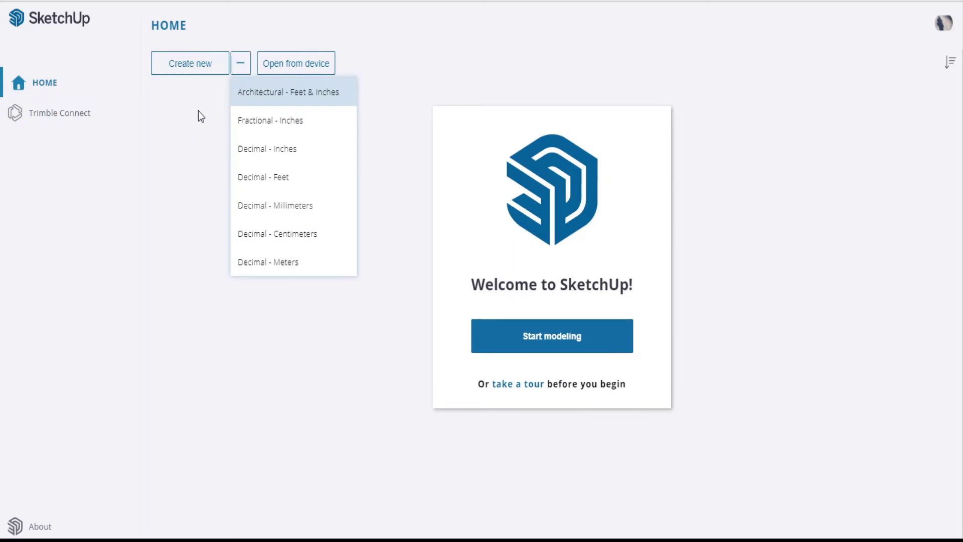
{"action": "left_click", "coordinate": [424, 46]}
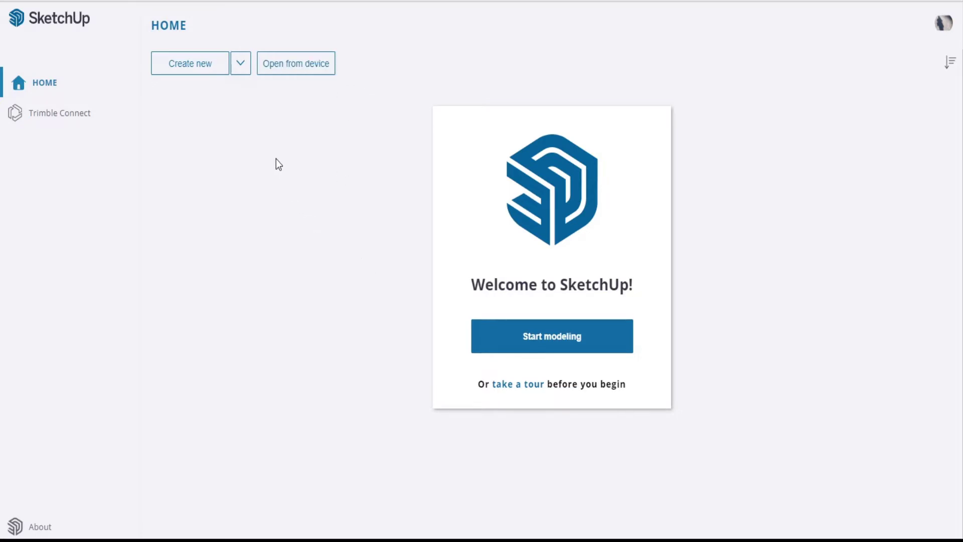
{"action": "left_click", "coordinate": [241, 67]}
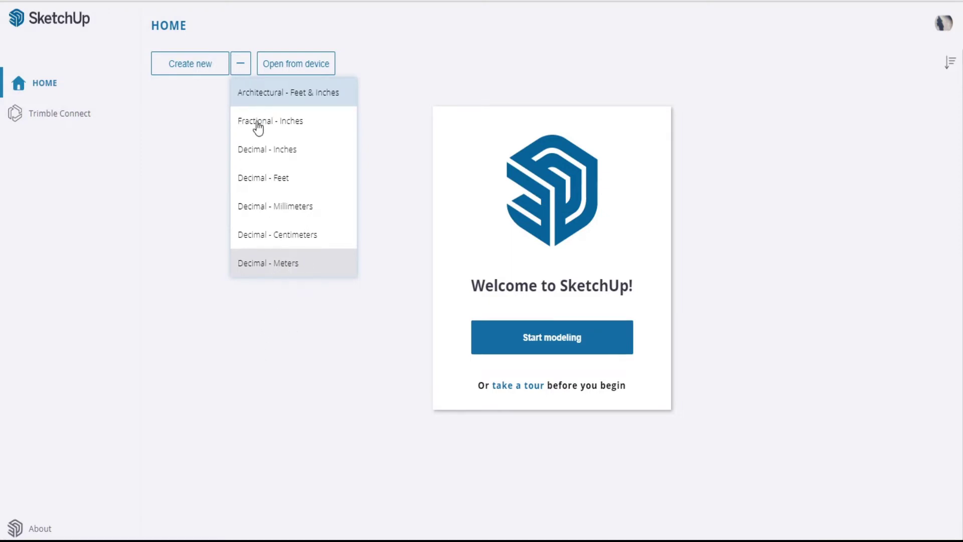
- Create a new model from a units template and delete the default person figure
{"action": "left_click", "coordinate": [263, 270]}
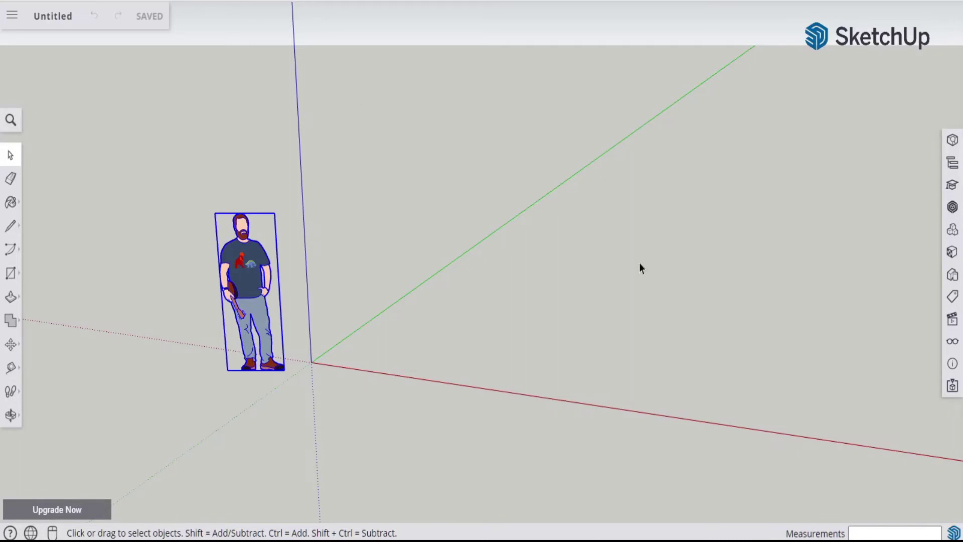
{"action": "scroll", "coordinate": [564, 266], "scroll_direction": "down", "scroll_amount": 1}
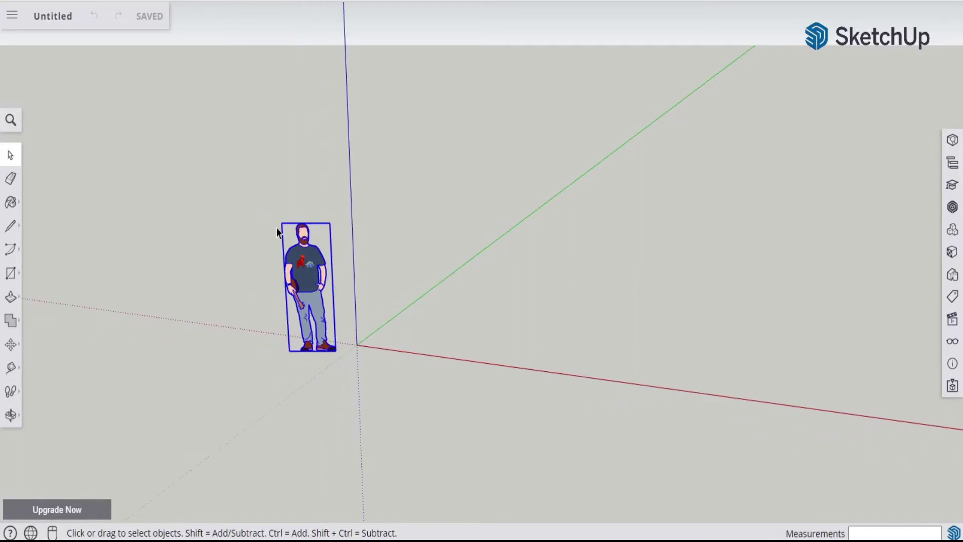
{"action": "mouse_move", "coordinate": [363, 349]}
{"action": "middle_mouse_down"}
{"action": "mouse_move", "coordinate": [496, 252]}
{"action": "mouse_move", "coordinate": [480, 292]}
{"action": "mouse_move", "coordinate": [499, 299]}
{"action": "middle_mouse_up"}
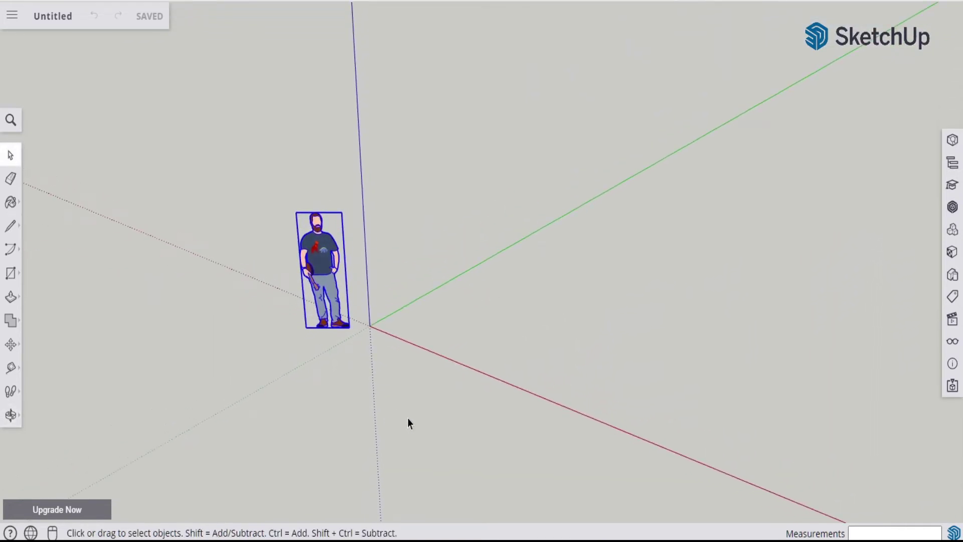
{"action": "key", "text": "Delete"}
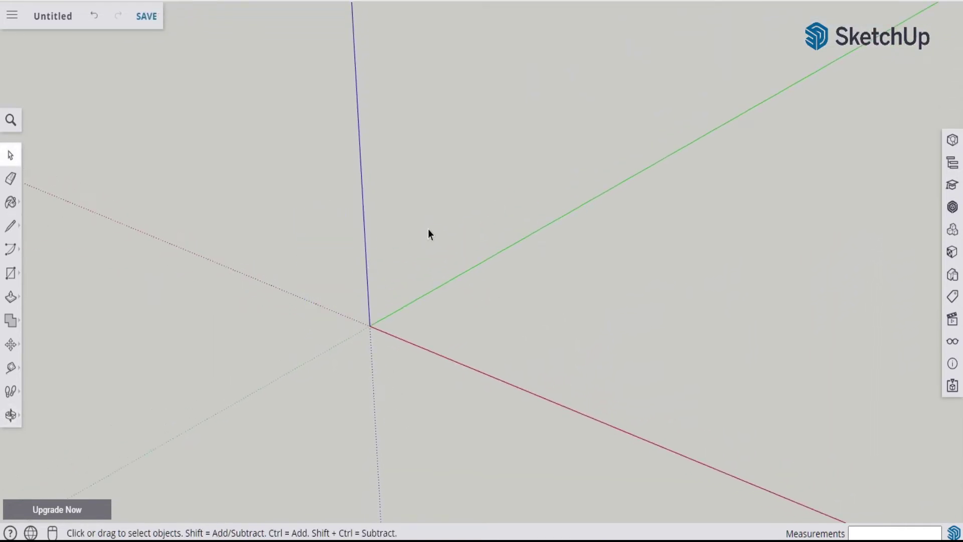
{"action": "mouse_move", "coordinate": [429, 233]}
{"action": "middle_mouse_down"}
{"action": "mouse_move", "coordinate": [400, 187]}
{"action": "mouse_move", "coordinate": [424, 241]}
{"action": "mouse_move", "coordinate": [409, 104]}
{"action": "mouse_move", "coordinate": [411, 121]}
{"action": "middle_mouse_up"}
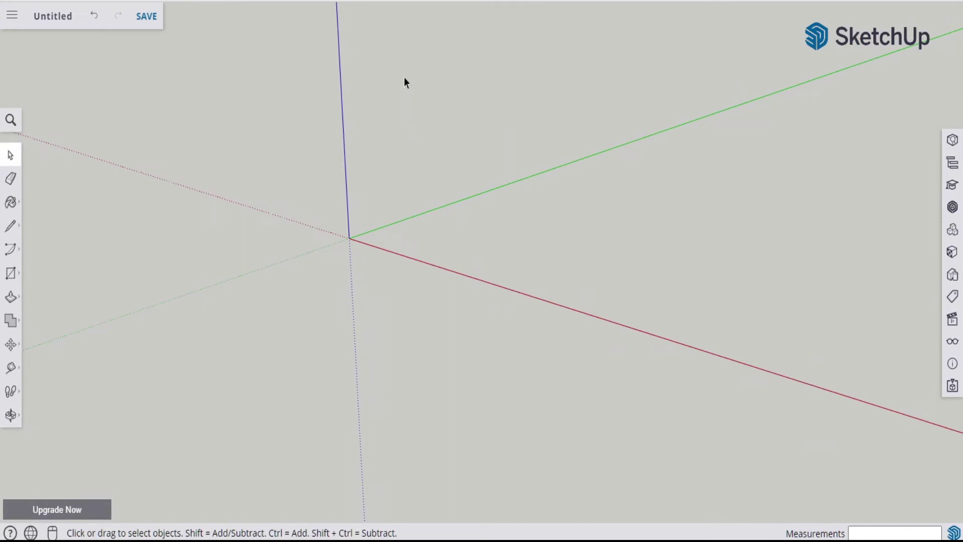
{"action": "mouse_move", "coordinate": [404, 77]}
{"action": "middle_mouse_down"}
{"action": "mouse_move", "coordinate": [398, 67]}
{"action": "mouse_move", "coordinate": [405, 72]}
{"action": "middle_mouse_up"}
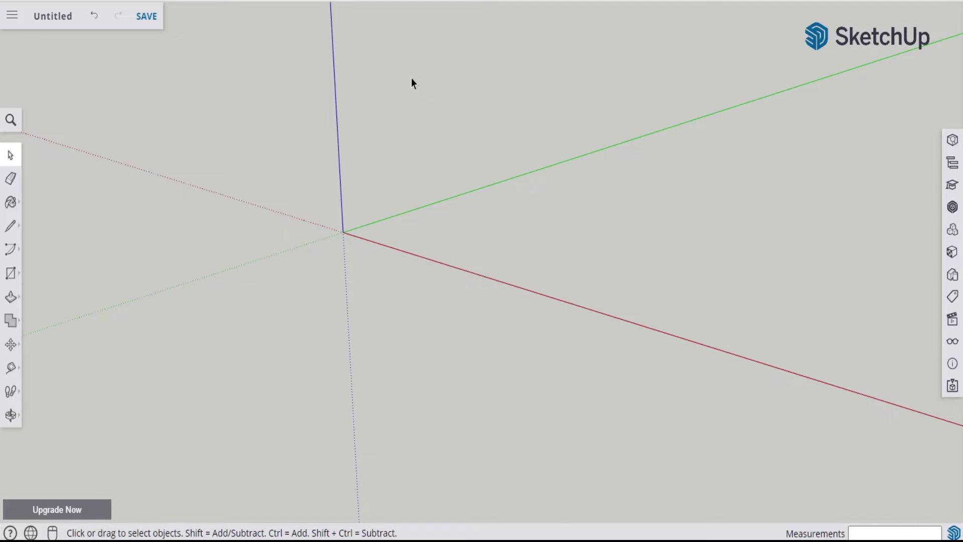
{"action": "left_click", "coordinate": [62, 18]}
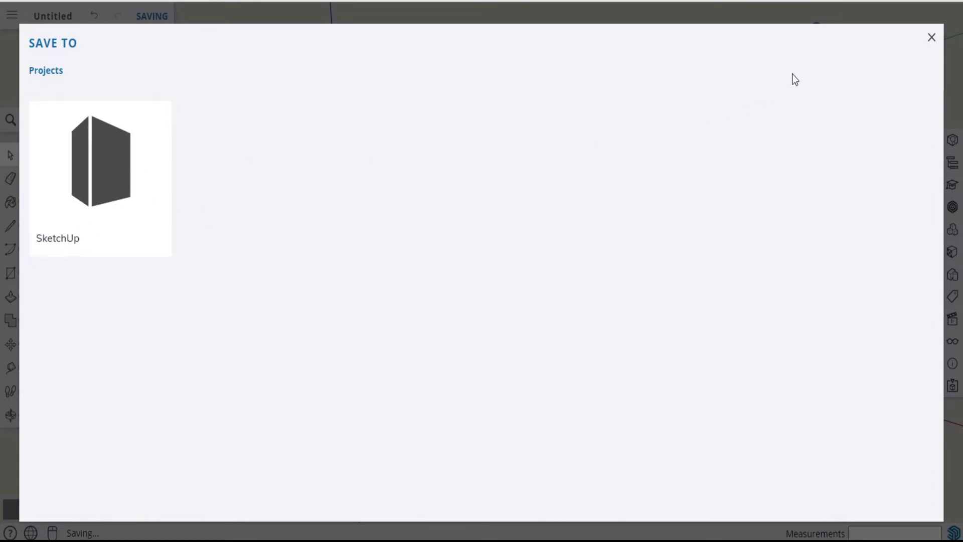
{"action": "left_click", "coordinate": [930, 38]}
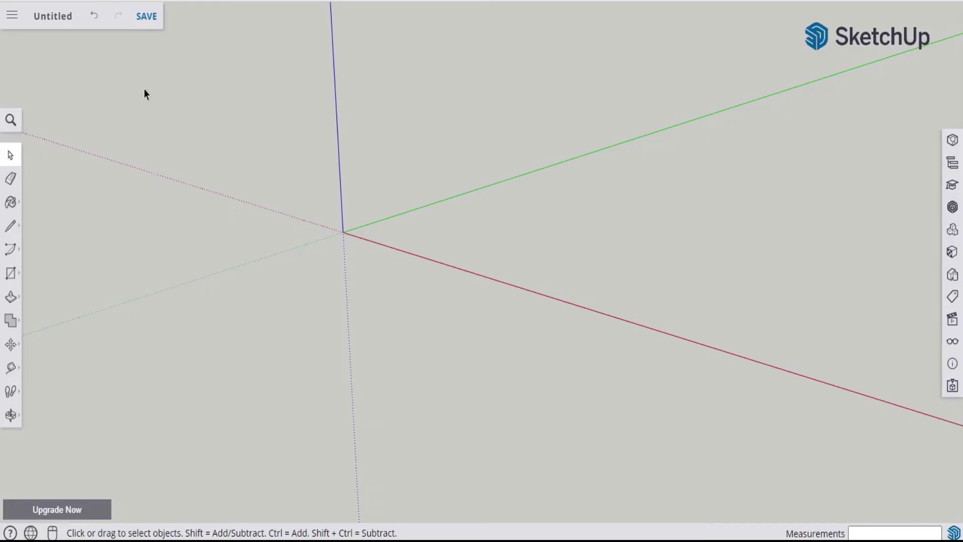
- Browse the file menu's Import and Export submenus, then close the menu unchanged
{"action": "left_click", "coordinate": [13, 16]}
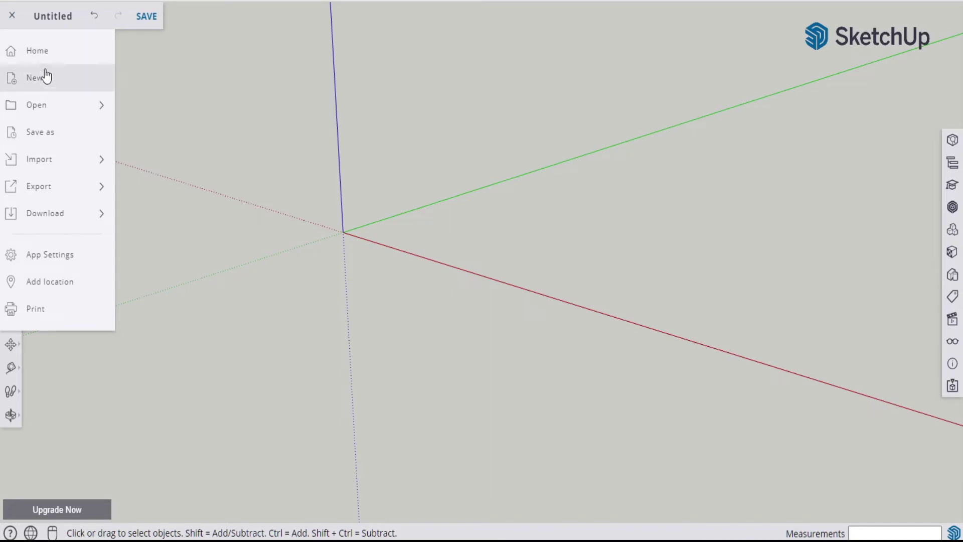
{"action": "mouse_move", "coordinate": [39, 158]}
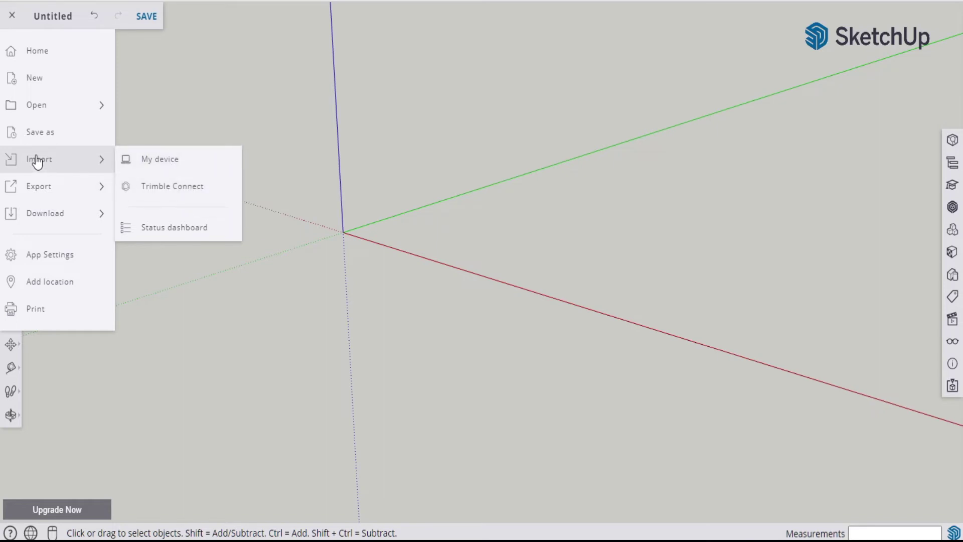
{"action": "left_click", "coordinate": [42, 189]}
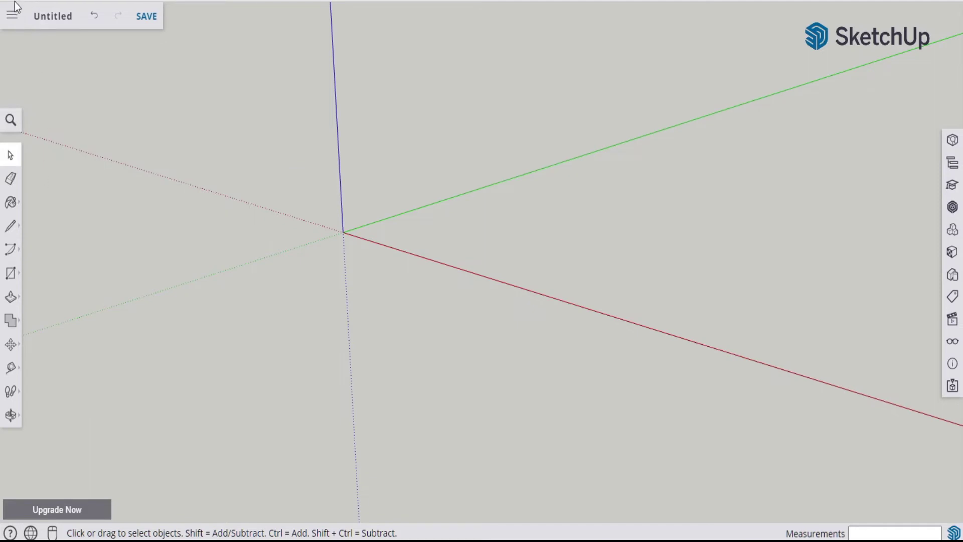
{"action": "left_click", "coordinate": [12, 15]}
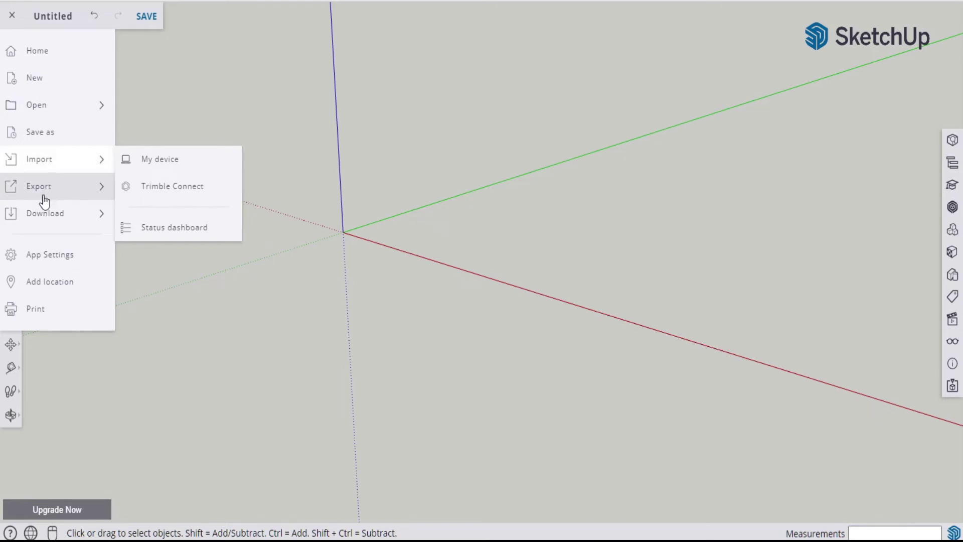
{"action": "key", "text": "Escape"}
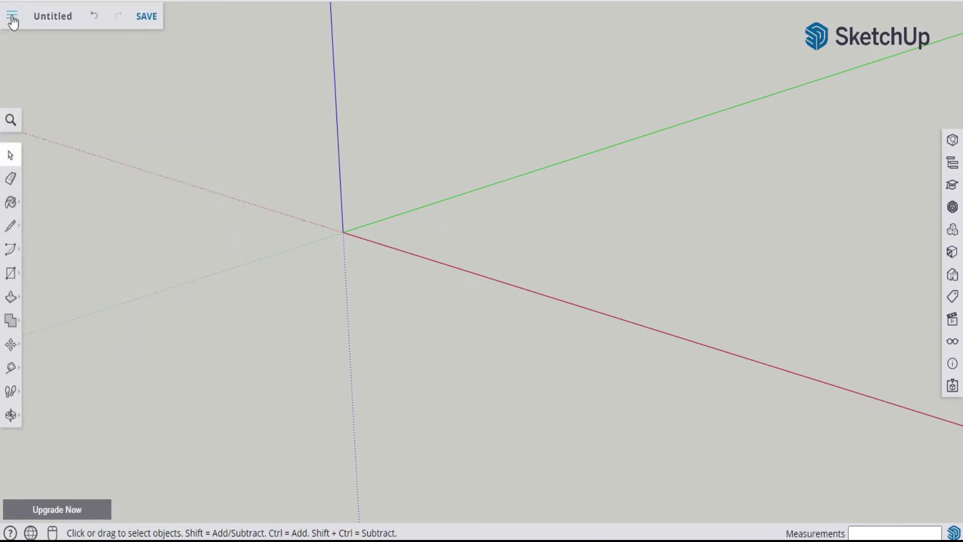
- Open the hamburger file menu to review the SKP, PNG and STL download formats
{"action": "left_click", "coordinate": [12, 15]}
{"action": "mouse_move", "coordinate": [45, 213]}
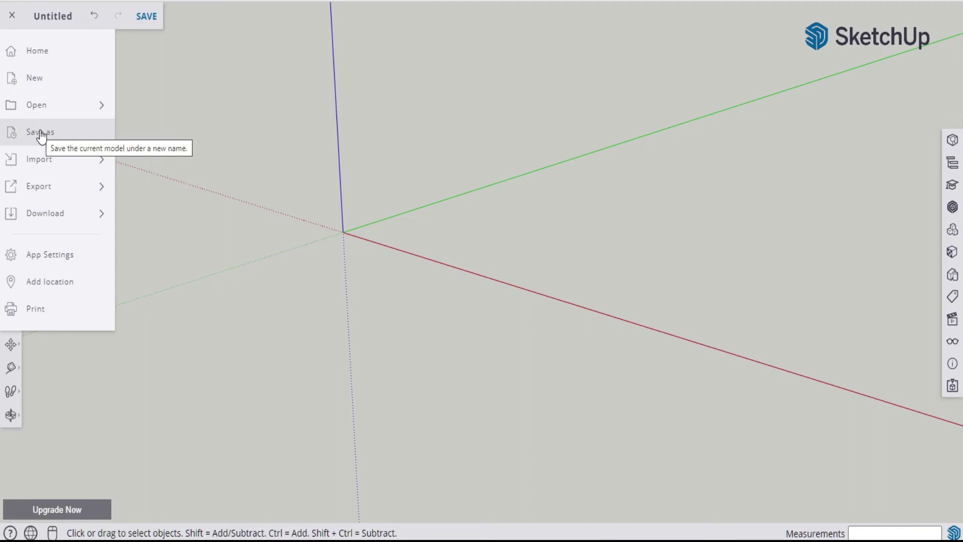
- Review the General, Accessibility and Navigation app settings, keeping Mouse as the input device
{"action": "left_click", "coordinate": [51, 261]}
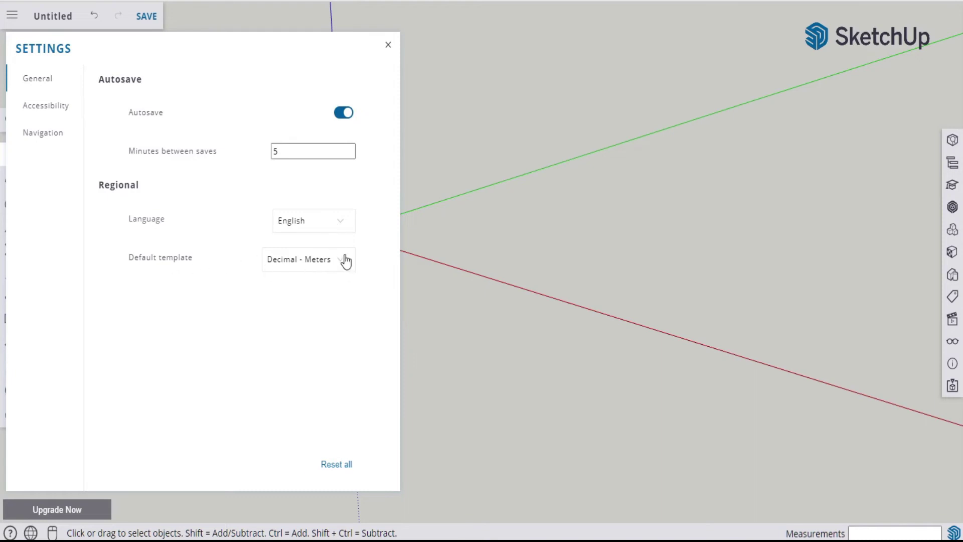
{"action": "left_click", "coordinate": [52, 108]}
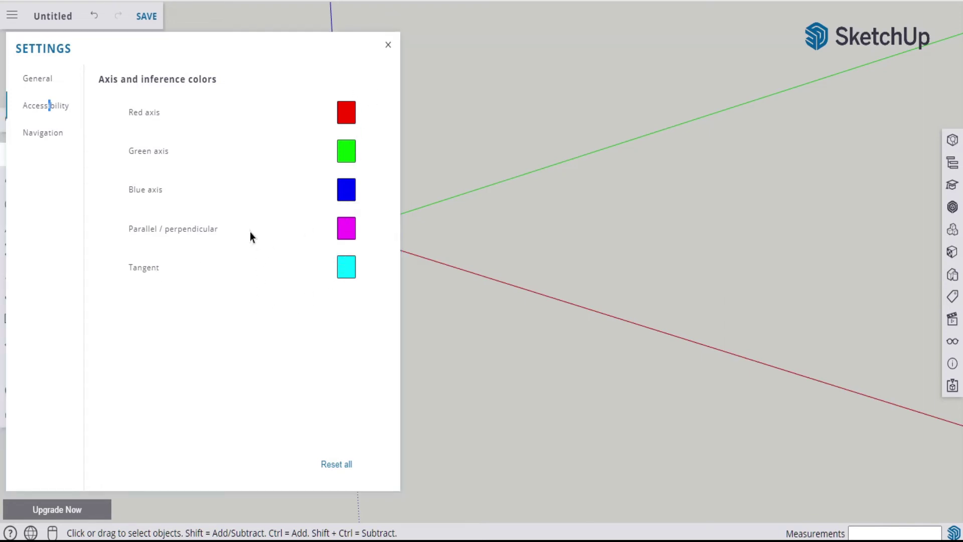
{"action": "left_click", "coordinate": [31, 134]}
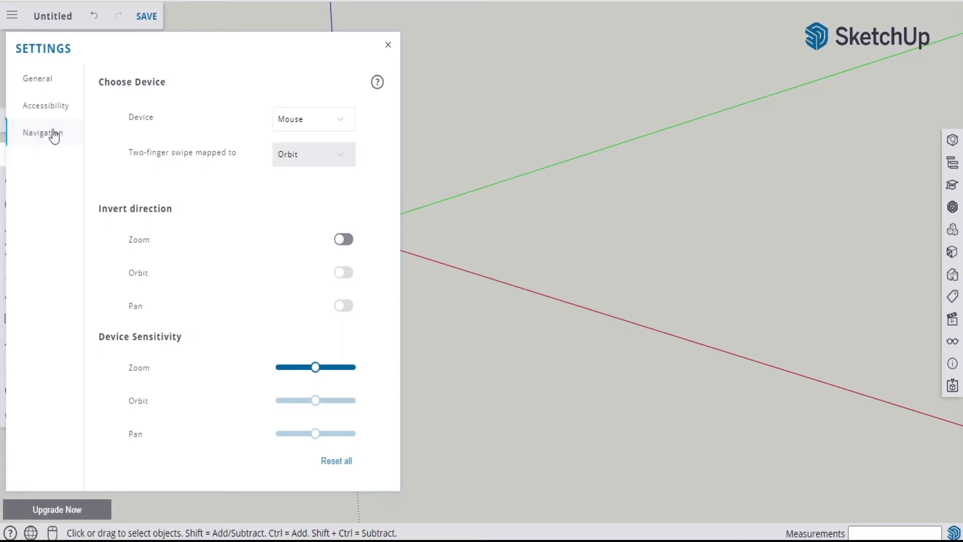
{"action": "left_click", "coordinate": [340, 126]}
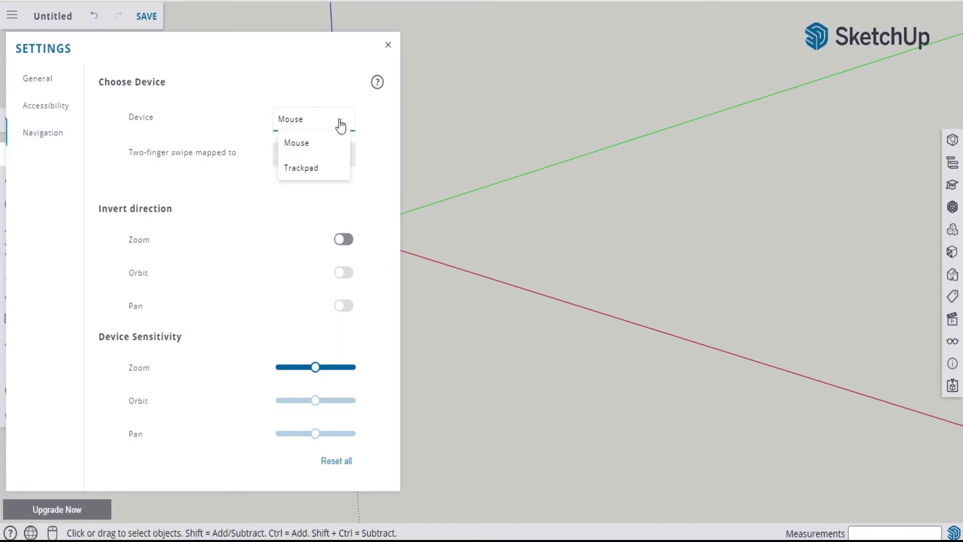
{"action": "left_click", "coordinate": [310, 82]}
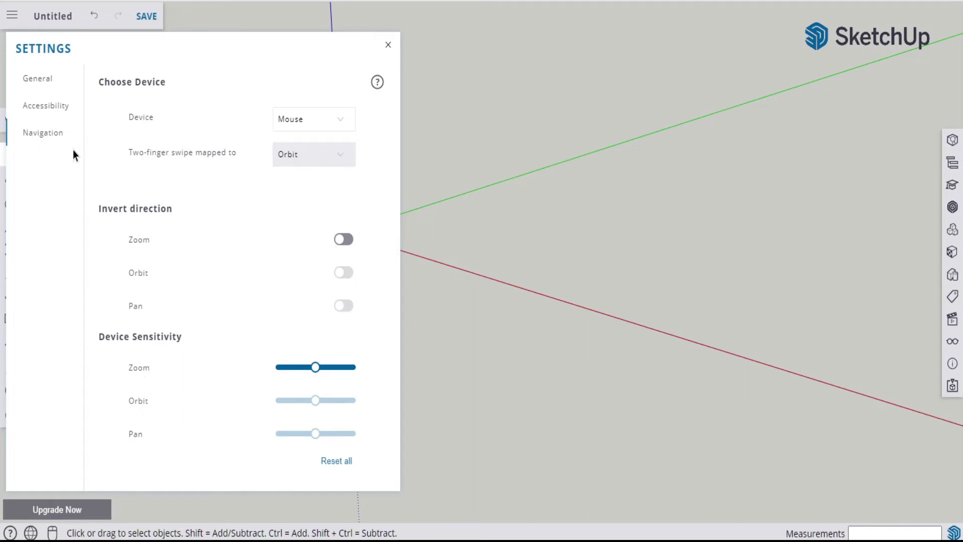
- Close App Settings and open the Add Location map from the file menu
{"action": "left_click", "coordinate": [388, 45]}
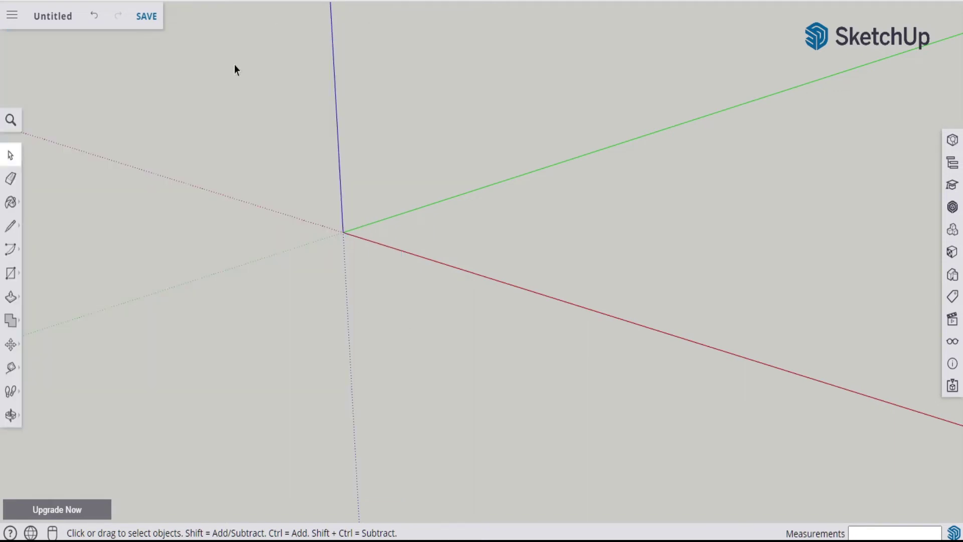
{"action": "left_click", "coordinate": [12, 15]}
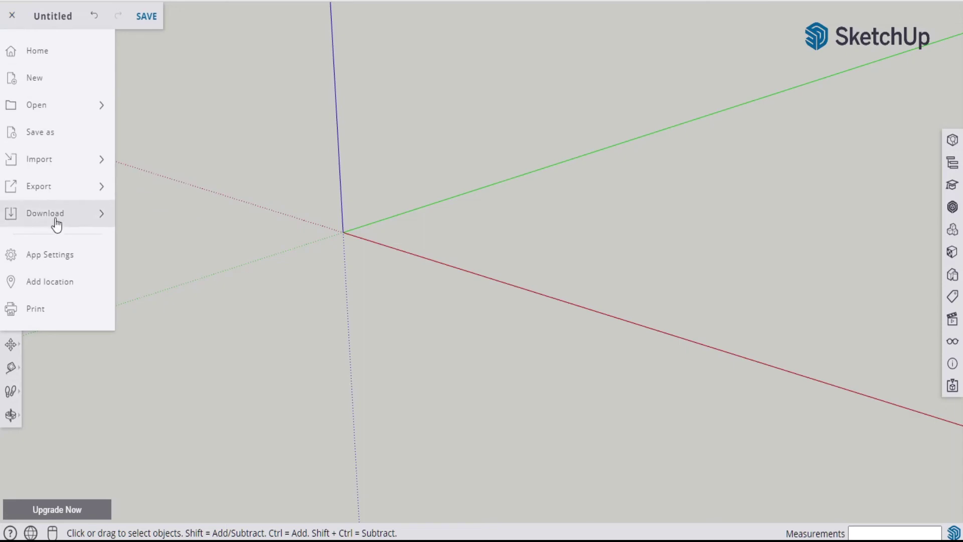
{"action": "left_click", "coordinate": [54, 285]}
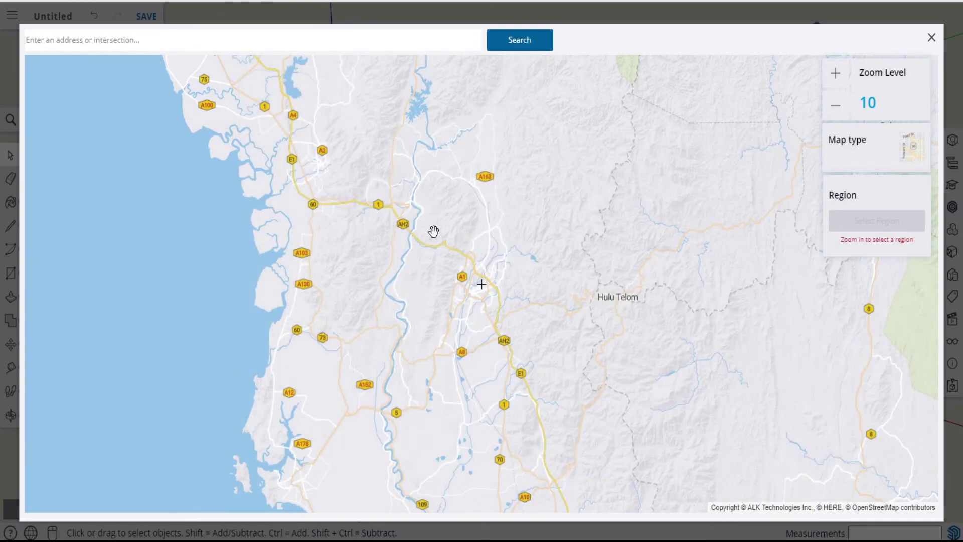
- Zoom the location map out and back in, then close it without setting a location
{"action": "scroll", "coordinate": [434, 231], "scroll_direction": "down", "scroll_amount": 1}
{"action": "scroll", "coordinate": [477, 253], "scroll_direction": "up", "scroll_amount": 1}
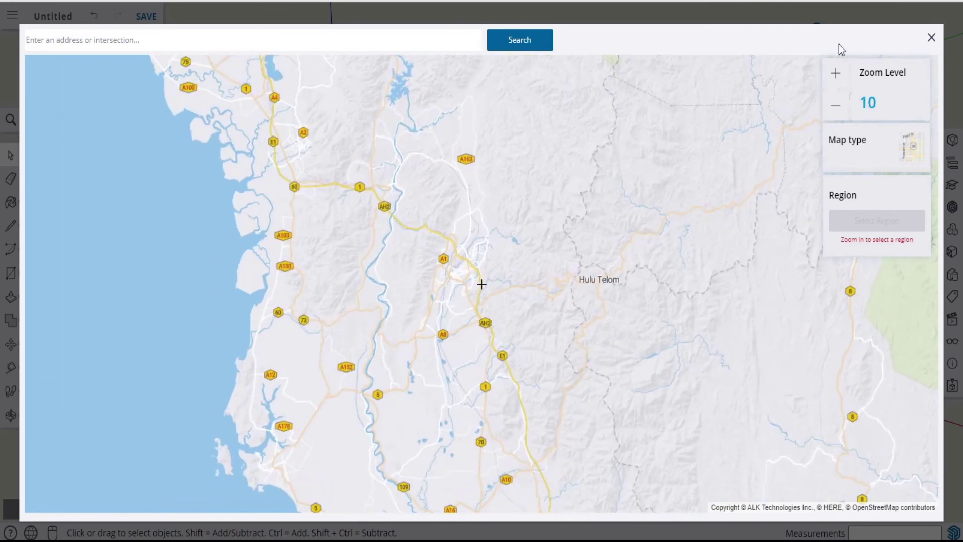
{"action": "left_click", "coordinate": [932, 39]}
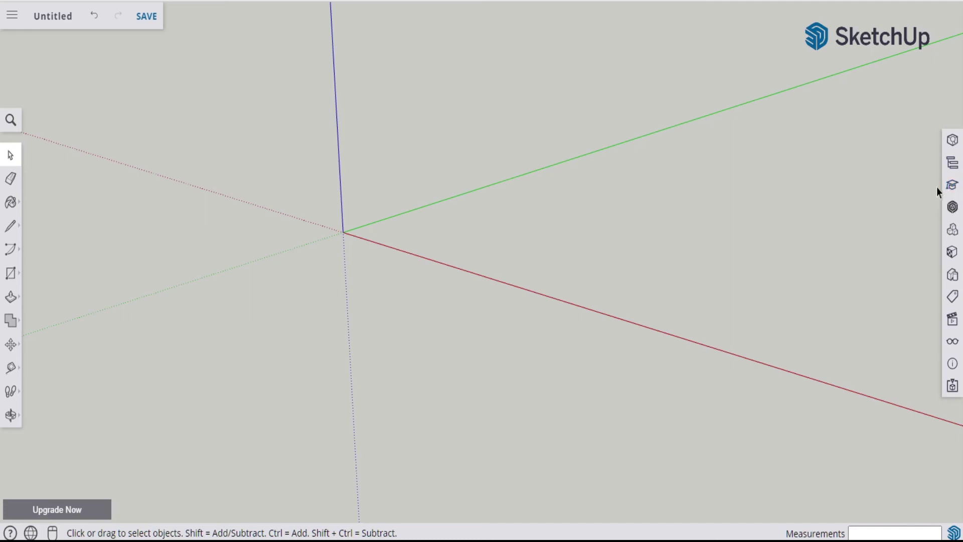
- Show Instructor help for the Select tool, then briefly open and close 3D Warehouse
{"action": "left_click", "coordinate": [953, 186]}
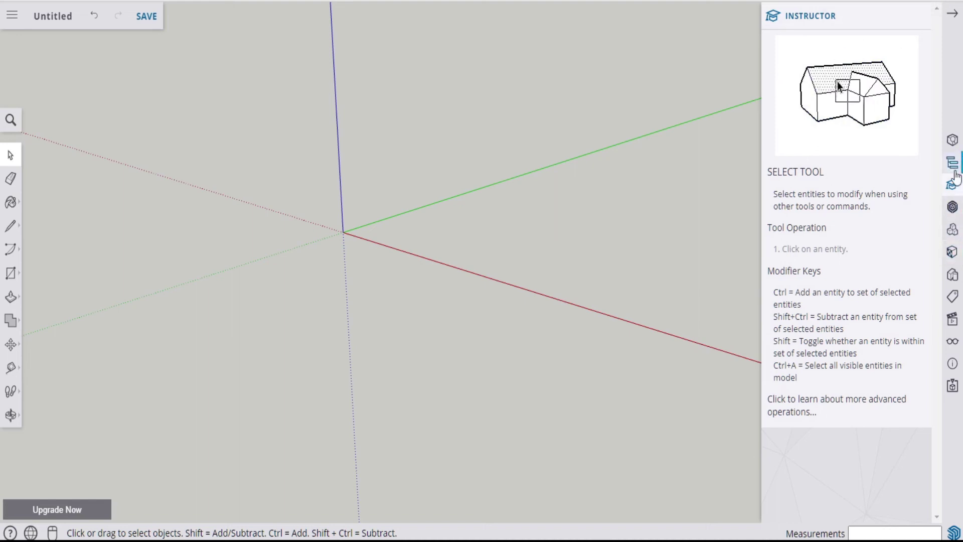
{"action": "left_click", "coordinate": [954, 192]}
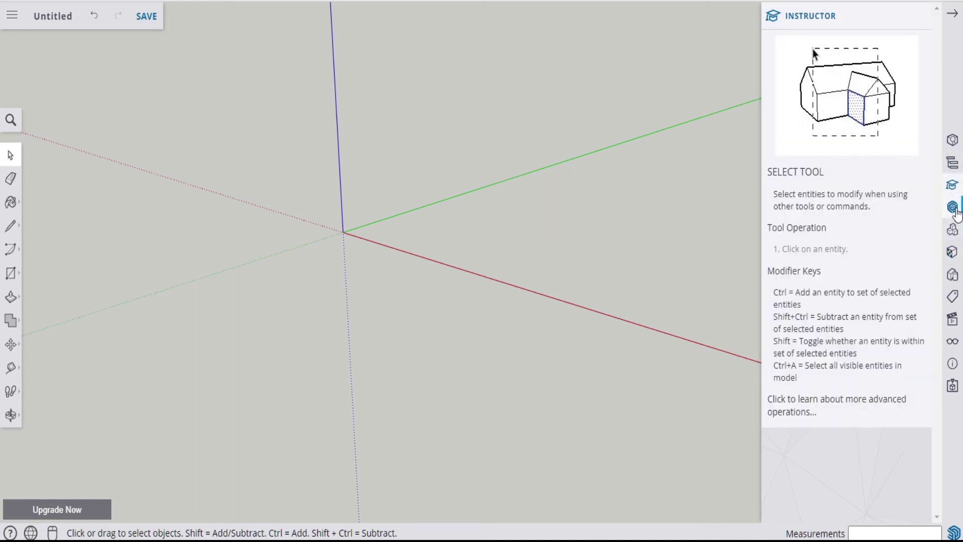
{"action": "left_click", "coordinate": [957, 212]}
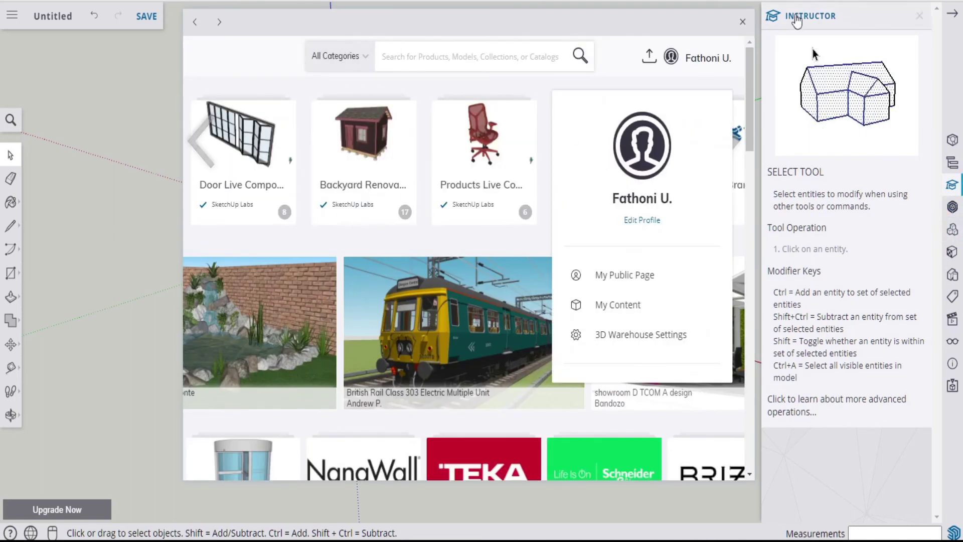
{"action": "left_click", "coordinate": [742, 23]}
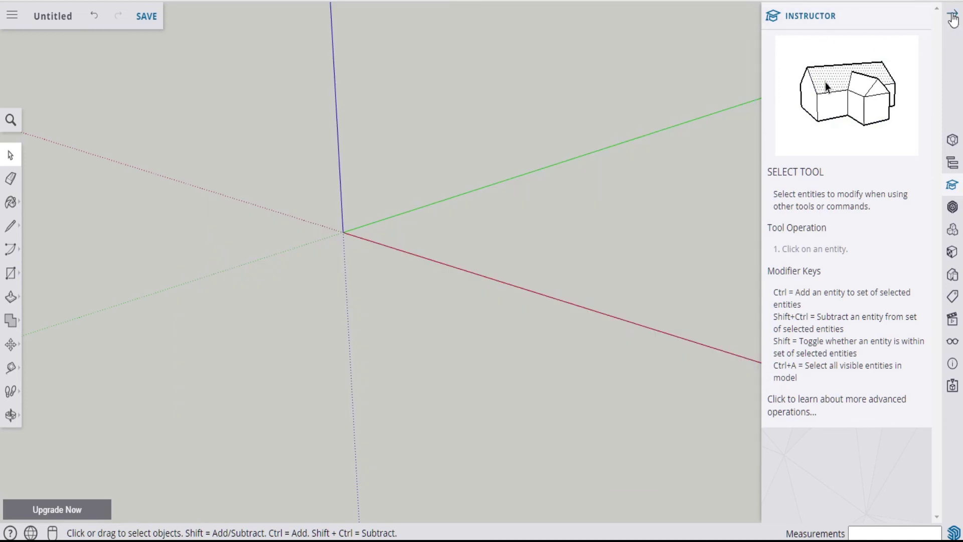
- Hide the Instructor help panel and orbit the view around the empty model's axes
{"action": "left_click", "coordinate": [954, 19]}
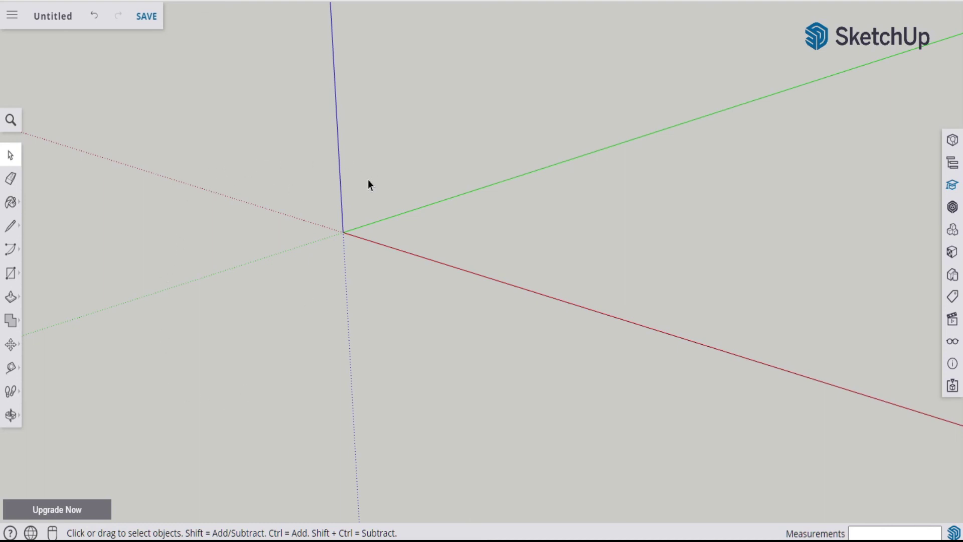
{"action": "middle_click_drag", "start_coordinate": [368, 179], "coordinate": [357, 206]}
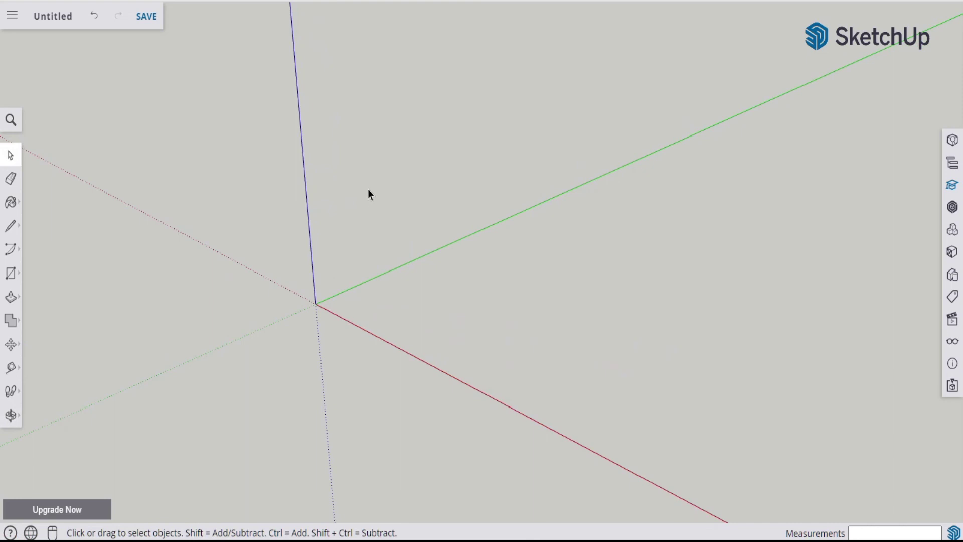